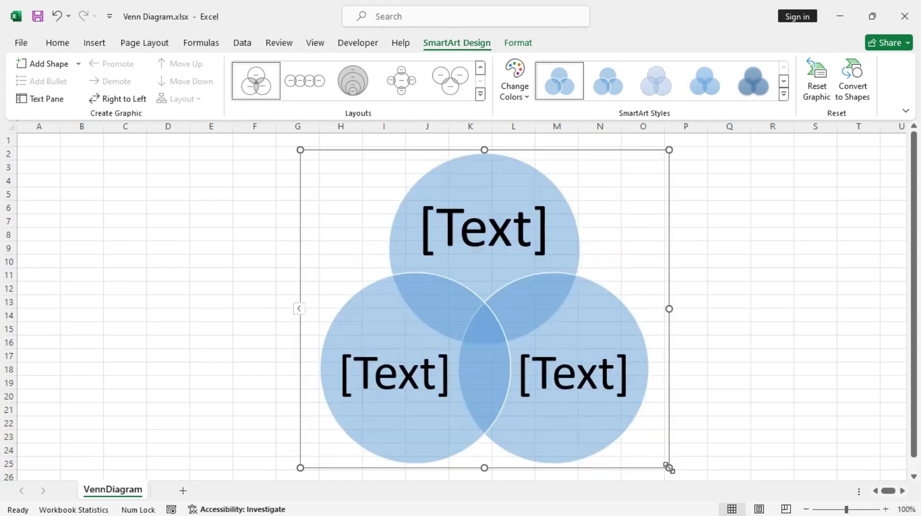
Fill the lower-right circle of the SmartArt Venn diagram with red.
left_click(608, 326)
left_click(511, 192)
left_click(355, 335)
left_click(623, 331)
left_click(519, 44)
left_click(446, 64)
left_click(435, 211)
Fill the top circle of the Venn diagram with yellow.
left_click(520, 186)
left_click(448, 64)
left_click(456, 211)
Remove the outline from all three circles of the Venn diagram.
left_click(354, 323)
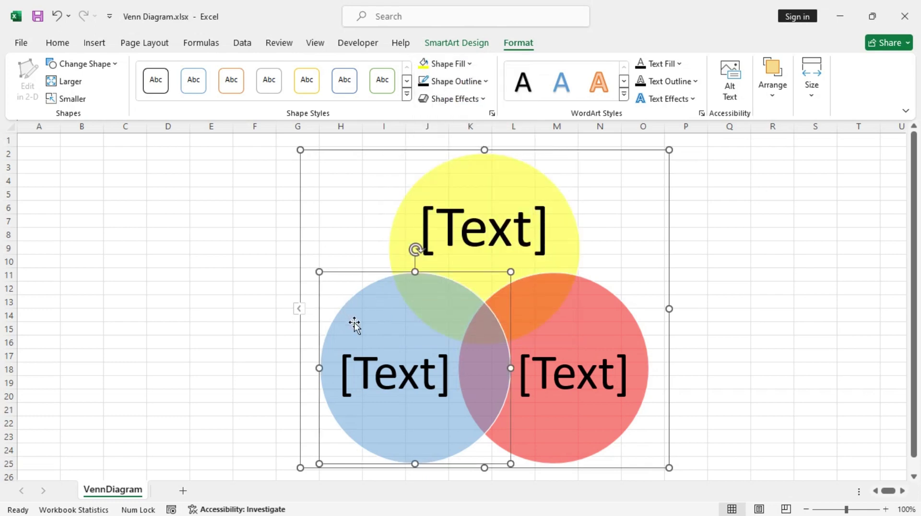
left_click(454, 83)
left_click(483, 250)
left_click(494, 178)
left_click(454, 82)
left_click(462, 250)
left_click(613, 330)
left_click(451, 83)
left_click(475, 251)
Enter 67 in the red circle, 45 in the yellow circle and 32 in the blue circle.
left_click(572, 379)
type("67")
left_click(489, 225)
type("45")
left_click(387, 377)
type("32")
left_click(622, 253)
Add a text box reading 9 in bold 36-point text and place it in the overlap of the blue and red circles.
left_click(94, 44)
left_click(836, 102)
left_click(760, 154)
left_click(472, 372)
type("9")
left_click(89, 90)
left_click(190, 68)
left_click(179, 269)
left_click_drag(502, 385, 497, 367)
Duplicate the 9 text box three times and place copies in the yellow-red and blue-yellow overlaps.
key("ctrl+d")
key("ctrl+d")
key("ctrl+d")
left_click_drag(530, 398, 542, 293)
left_click(510, 403)
left_click_drag(520, 407, 452, 312)
Move the remaining 9 copy into the central overlap of all three circles and change its text to "?".
left_click(496, 397)
left_click_drag(510, 399, 483, 350)
left_click(495, 332)
key("ctrl+z")
left_click(763, 319)
Give the SmartArt frame around the Venn diagram a black outline.
left_click(633, 337)
left_click(670, 264)
right_click(670, 265)
left_click(518, 44)
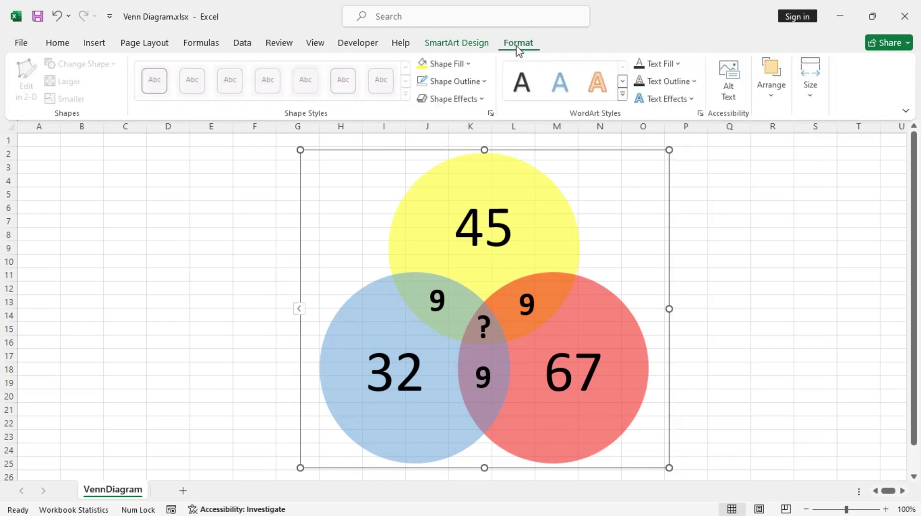
left_click(462, 81)
left_click(434, 137)
left_click(738, 288)
Fill the background of the SmartArt frame with light gray.
left_click(669, 263)
left_click(455, 65)
left_click(445, 119)
left_click_drag(668, 239, 779, 237)
key("ctrl+z")
Group the four overlap text boxes with the SmartArt diagram and shift the group slightly to the right.
left_click(487, 379)
left_click(530, 301, "shift")
left_click(484, 317, "shift")
left_click(437, 307, "shift")
left_click(299, 282, "shift")
right_click(470, 393)
mouse_move(609, 203)
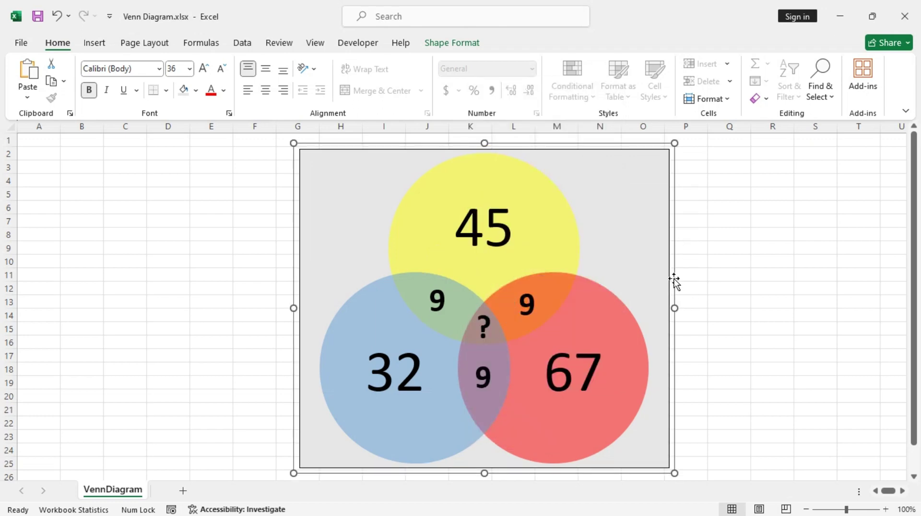
mouse_move(676, 278)
left_mouse_down()
mouse_move(825, 276)
mouse_move(547, 286)
mouse_move(820, 269)
mouse_move(714, 280)
mouse_move(787, 269)
mouse_move(684, 272)
left_mouse_up()
Add a text box reading "English" in bold 32-point text and place it beside the top of the yellow circle.
left_click(98, 45)
left_click(844, 102)
left_click(760, 139)
left_click(601, 169)
type("Enlishg")
left_click(88, 90)
left_click(190, 69)
left_click(179, 256)
left_click_drag(623, 213, 582, 187)
Duplicate the English label twice and place one copy by the red circle and one by the blue circle.
key("ctrl+d")
key("ctrl+d")
left_click_drag(611, 210, 622, 296)
left_click(609, 188)
left_click_drag(609, 196, 347, 301)
Change the label beside the red circle to "Science".
left_click(645, 278)
left_click_drag(607, 275, 681, 277)
type("Science")
left_click(655, 294)
left_click(655, 296)
Change the label beside the blue circle to "Math" and adjust its position.
left_click(362, 288)
double_click(401, 279)
type("Math")
left_click(339, 298)
left_click_drag(339, 298, 340, 293)
left_click(340, 298)
left_click(647, 283, "shift")
left_click(610, 169, "shift")
left_click(319, 193, "shift")
right_click(318, 192)
left_click(634, 271)
left_click(644, 283)
left_click(610, 168, "shift")
left_click(337, 276, "shift")
right_click(319, 216)
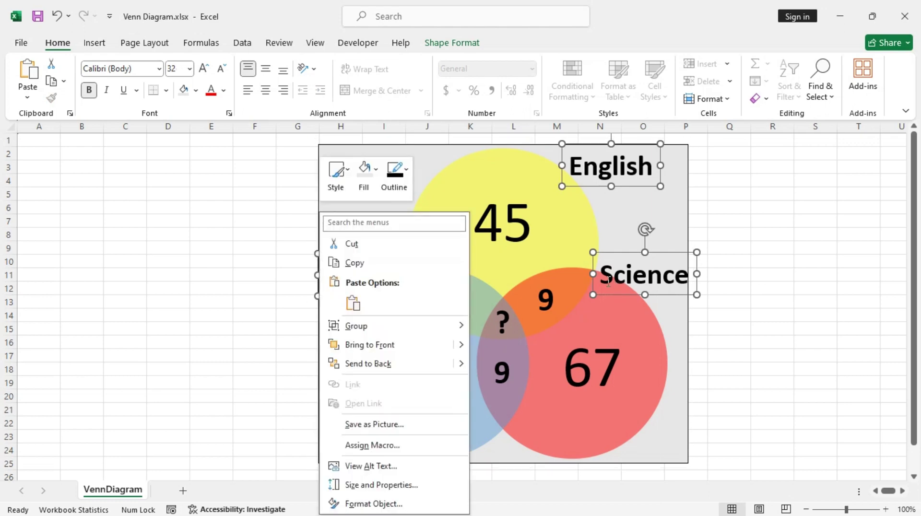
left_click(689, 216)
Group the Math, English and Science labels with the Venn diagram.
left_click(641, 284)
left_click(663, 296)
left_click(368, 276, "shift")
left_click(633, 168, "shift")
left_click(319, 180, "shift")
right_click(311, 190)
mouse_move(434, 302)
left_click(501, 304)
Move the grouped Venn diagram to the right so that it starts at column O.
left_click_drag(705, 236, 816, 233)
left_click(715, 221)
left_click(712, 207)
left_click_drag(727, 226, 887, 220)
Draw an oval about 3 inches high and 3.2 inches wide in the empty area from column B to F.
left_click_drag(890, 491, 866, 492)
left_click(95, 50)
left_click(222, 65)
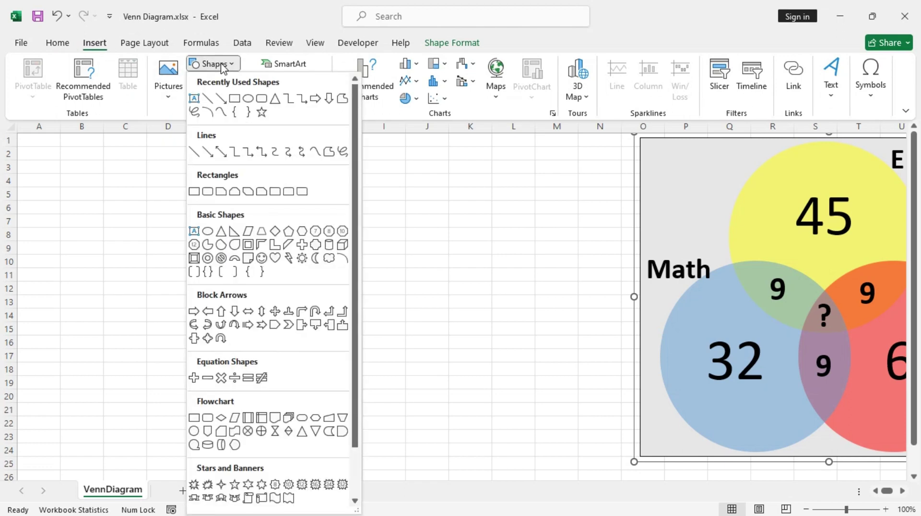
scroll(265, 354, "down", 2)
scroll(264, 353, "up", 2)
left_click(248, 101)
left_click(82, 199)
left_click_drag(146, 263, 289, 392)
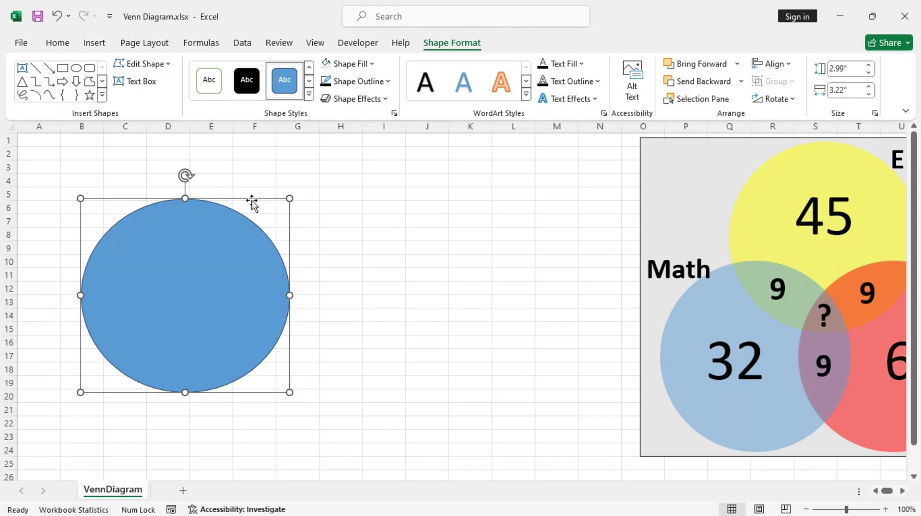
Set the oval's height and width to 3 inches each.
left_click(870, 67)
left_click(869, 73)
left_click(869, 72)
left_click(839, 68)
type("3")
key("Return")
left_click(869, 95)
left_click(869, 94)
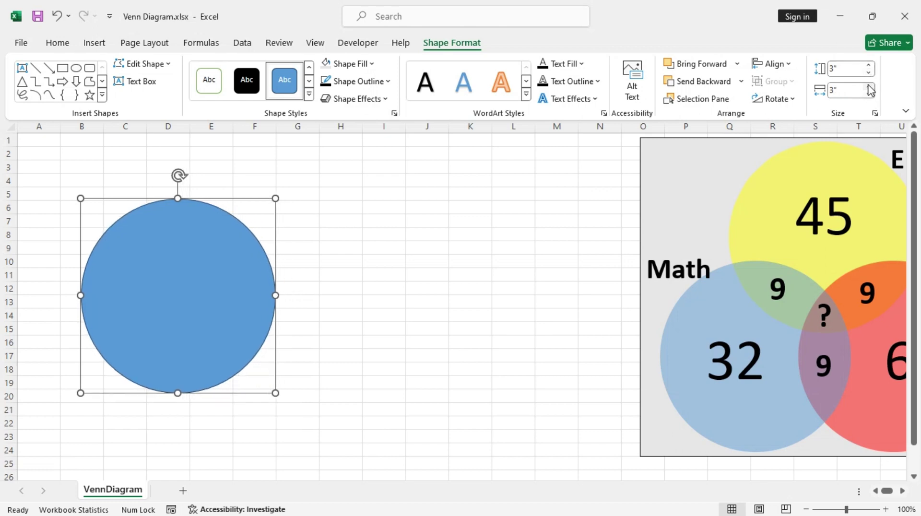
Move the circle up so that it starts near cell B2 and remove its outline.
left_click(186, 184)
left_click(275, 254)
left_click_drag(274, 253, 256, 210)
left_click(452, 44)
left_click(360, 86)
left_click(378, 252)
Set the transparency of the circle's solid fill to 50%.
right_click(251, 234)
left_click(308, 503)
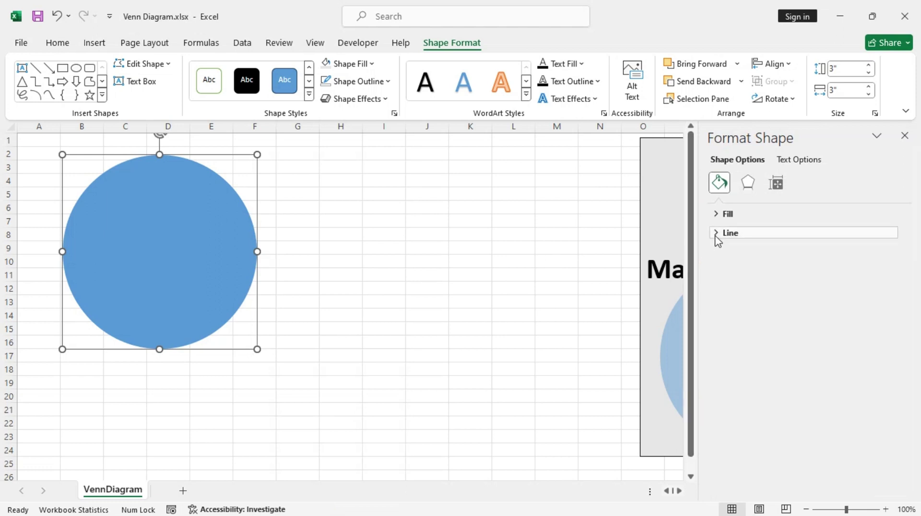
left_click(776, 185)
left_click(717, 234)
left_click(719, 183)
left_click(716, 216)
left_click_drag(785, 339, 817, 344)
Duplicate the circle twice and arrange the copies to the right and below so that all three overlap.
key("ctrl+d")
key("ctrl+d")
left_click_drag(278, 236, 392, 216)
left_click(169, 338)
left_click_drag(188, 364, 243, 450)
Fill the upper-right circle of the new Venn diagram with red.
left_click(373, 260)
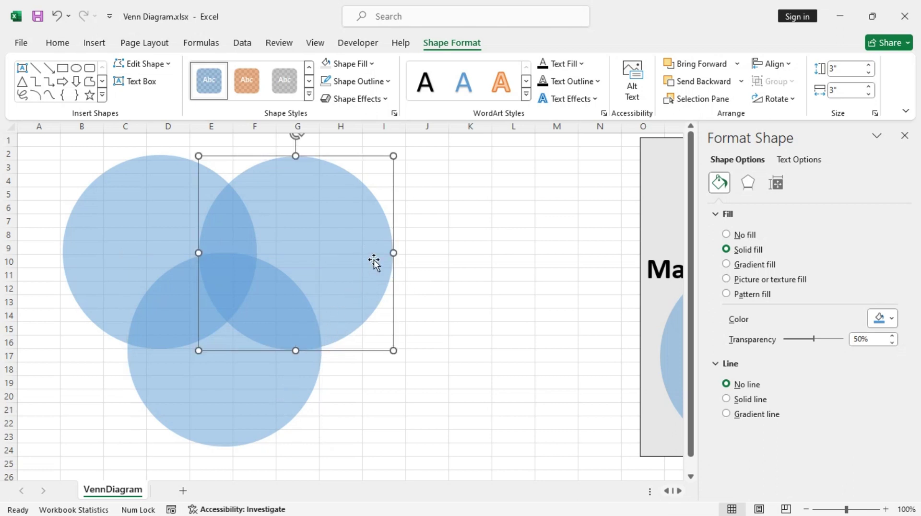
left_click(57, 43)
left_click(451, 43)
left_click(352, 68)
left_click(336, 210)
Fill the bottom circle of the new Venn diagram with yellow.
left_click(272, 394)
left_click(353, 67)
left_click(355, 212)
left_click(153, 197)
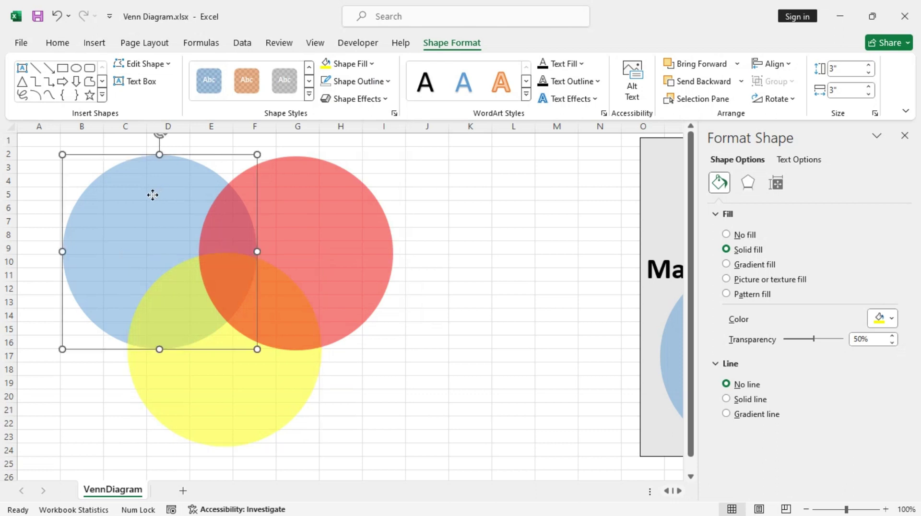
Fill the upper-left circle of the new Venn diagram with green.
left_click(352, 66)
left_click(382, 211)
left_click(420, 383)
left_click(93, 47)
left_click(830, 96)
left_click(761, 146)
left_click(212, 388)
type("67")
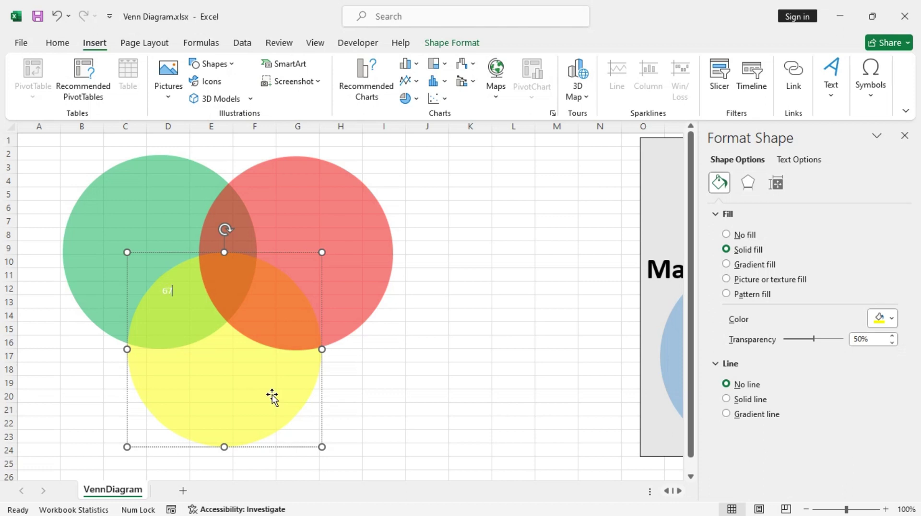
left_click(323, 400)
left_click_drag(322, 253, 270, 311)
key("ctrl+z")
key("ctrl+z")
key("ctrl+z")
key("ctrl+y")
Insert a text box reading "67" beside the diagram and move it into the bottom circle.
left_click(378, 390)
left_click(835, 96)
left_click(759, 144)
left_click(346, 373)
type("67")
left_click_drag(351, 392, 245, 395)
left_click(355, 382)
left_click_drag(356, 390, 234, 400)
Make the 67 label bold at size 40 and position it in the lower part of the yellow circle.
left_click(89, 90)
left_click(189, 68)
left_click(179, 284)
left_click_drag(267, 391, 250, 376)
Duplicate the 67 label five times and place copies in the red circle and the green circle.
key("ctrl+d")
key("ctrl+d")
key("ctrl+d")
key("ctrl+d")
key("ctrl+d")
left_click_drag(307, 425, 344, 212)
left_click(276, 435)
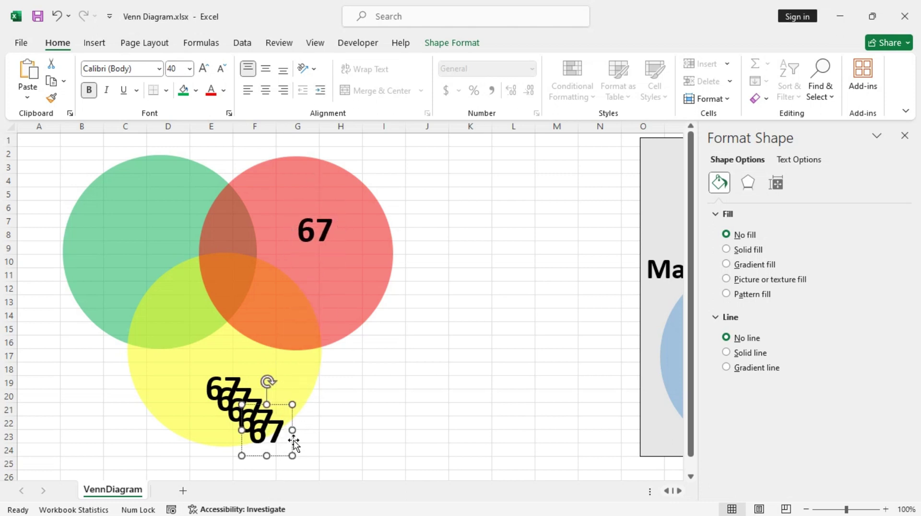
left_click_drag(290, 434, 160, 234)
Place 67 labels in the three pairwise overlaps and the central overlap, duplicating the label once more for the upper one.
left_click(266, 422)
left_click_drag(280, 431, 302, 327)
left_click(253, 415)
left_click_drag(269, 417, 200, 322)
left_click(247, 405)
left_click_drag(260, 411, 254, 287)
key("ctrl+d")
left_click_drag(266, 297, 253, 236)
Change the red circle's label to 45 and the green circle's label to 34.
left_click(333, 231)
key("BackSpace")
key("BackSpace")
type("45")
left_click(143, 223)
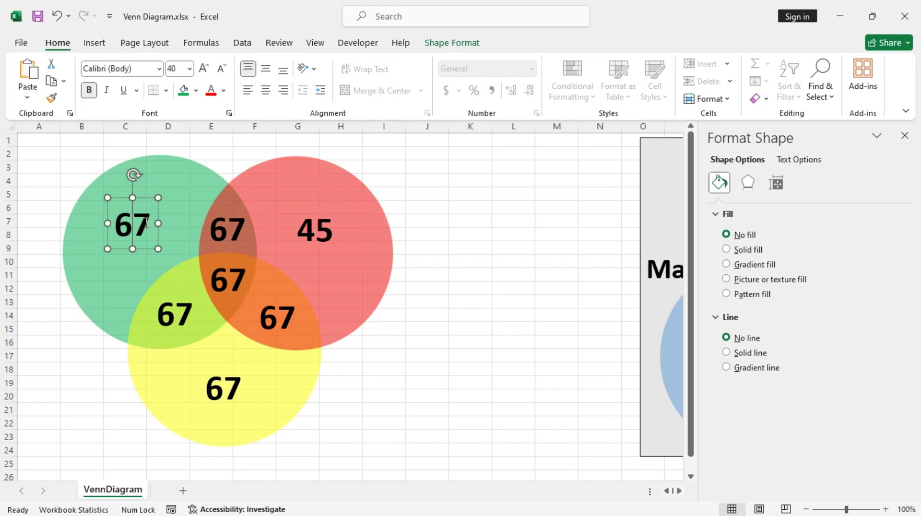
key("BackSpace")
key("BackSpace")
type("34")
Change the green-yellow overlap's label to 12 and the central overlap's label to "?".
left_click(195, 314)
key("BackSpace")
key("BackSpace")
type("12")
left_click_drag(254, 278, 217, 278)
type("?")
Change the red-yellow overlap's label to 16 and the green-red overlap's label to a centred 9.
left_click(294, 315)
key("BackSpace")
key("BackSpace")
type("16")
left_click(242, 233)
key("BackSpace")
key("BackSpace")
type("9")
left_click_drag(235, 241, 242, 241)
left_click(471, 392)
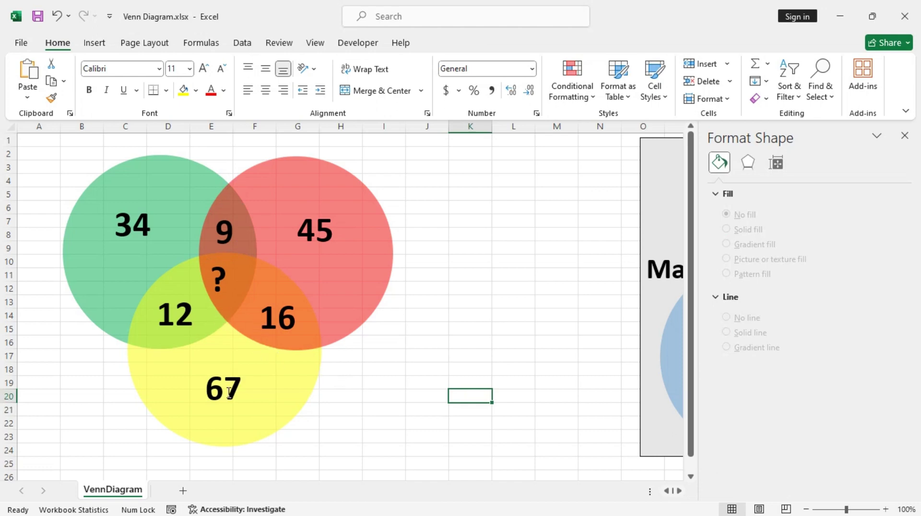
Group all seven number labels of the new Venn diagram.
left_click(230, 393)
left_click(278, 322, "shift")
left_click(320, 221, "shift")
left_click(229, 230, "shift")
left_click(217, 285, "shift")
left_click(182, 326, "shift")
left_click(139, 224, "shift")
right_click(160, 233)
mouse_move(282, 330)
left_click(344, 329)
Group the green, red and yellow circles.
left_click(376, 287)
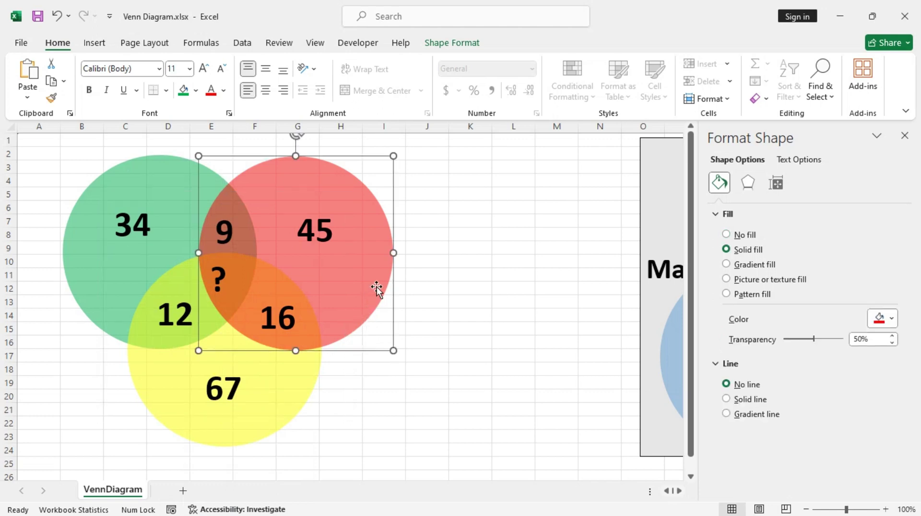
left_click(271, 417, "shift")
left_click(92, 261, "shift")
right_click(60, 302)
mouse_move(170, 331)
left_click(247, 328)
left_click(436, 291)
Group the number labels and the circles into one Venn diagram object.
left_click(282, 317)
left_click(78, 274)
right_click(58, 283)
left_click(235, 326)
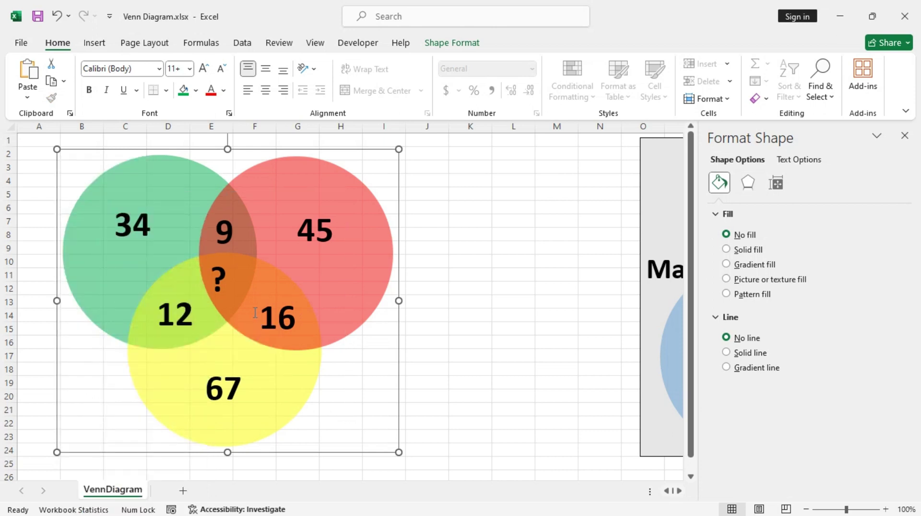
right_click(398, 204)
left_click(475, 166)
key("Escape")
Close the shape formatting pane and move the finished sample diagram closer to the new one.
left_click(905, 135)
left_click(642, 219)
left_click_drag(632, 268, 500, 260)
left_click(500, 262)
Draw a rectangle about 4.7" high and 5.28" wide over the whole new Venn diagram.
left_click(92, 45)
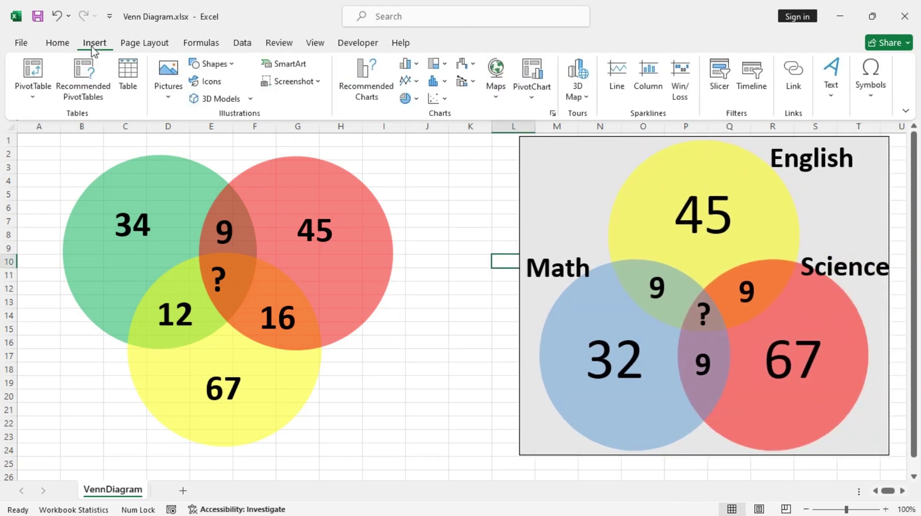
left_click(214, 64)
left_click(234, 98)
mouse_move(60, 146)
left_mouse_down()
mouse_move(373, 392)
mouse_move(422, 456)
mouse_move(377, 448)
mouse_move(402, 450)
left_mouse_up()
left_click_drag(403, 450, 402, 449)
Fill the rectangle with light grey.
right_click(402, 364)
left_click(446, 91)
left_click(464, 167)
left_click(468, 169)
left_click(387, 389)
right_click(386, 387)
left_click(485, 197)
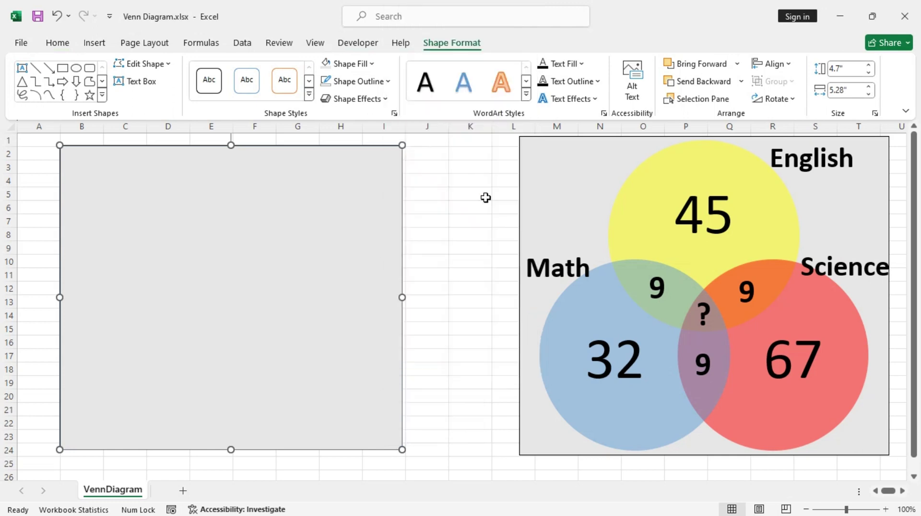
Give the grey rectangle a black outline and place it behind the Venn diagram.
right_click(404, 252)
left_click(478, 96)
left_click(482, 167)
left_click(415, 287)
left_click(124, 45)
left_click(105, 45)
left_click(831, 80)
left_click(766, 165)
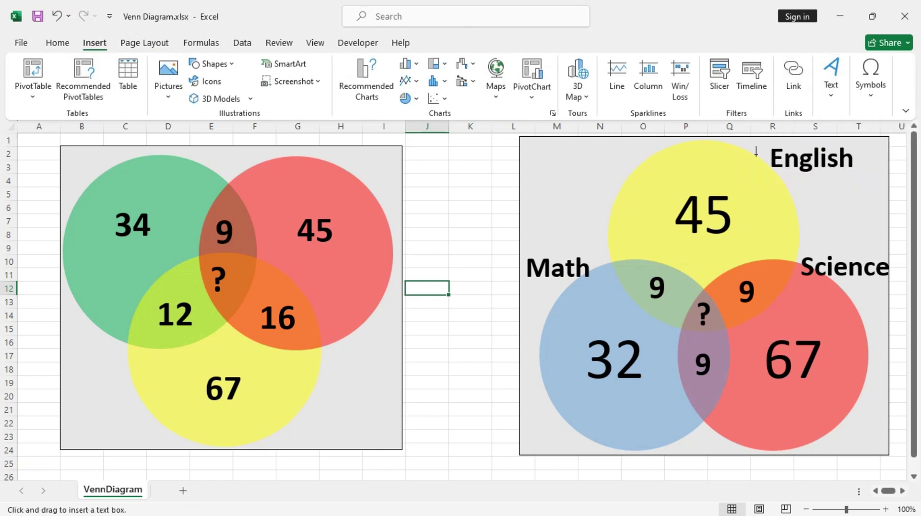
left_click(330, 170)
left_click(436, 194)
Add a text box reading "Math" at the rectangle's upper-right corner, with bold, larger text.
left_click(831, 79)
left_click(759, 142)
left_click(437, 227)
type("Math")
left_click_drag(445, 252, 357, 173)
left_click(89, 90)
left_click(190, 69)
left_click(181, 200)
Duplicate the Math label twice and place the labels at the rectangle's upper-right, lower-right and lower-left areas.
key("ctrl+d")
key("ctrl+d")
left_click_drag(385, 210, 372, 289)
key("ctrl+z")
left_click(390, 190)
left_click_drag(387, 200, 322, 424)
left_click(380, 180)
left_click_drag(380, 181, 209, 182)
left_click_drag(165, 205, 180, 191)
left_click(204, 162)
left_click_drag(213, 177, 95, 364)
Change the lower-right subject label to "Science".
left_click(333, 411)
key("BackSpace")
key("BackSpace")
key("BackSpace")
key("BackSpace")
type("Science")
Change the upper-right subject label to "English".
left_click(379, 162)
key("BackSpace")
key("BackSpace")
key("BackSpace")
key("BackSpace")
type("Em")
type("nglish")
key("Escape")
Group the subject labels, the Venn diagram and the grey rectangle, and move the group slightly up and to the left.
left_click(382, 177)
left_click(341, 415, "shift")
left_click(78, 352, "shift")
left_click(404, 341, "shift")
left_click_drag(369, 315, 397, 331)
right_click(397, 329)
mouse_move(510, 144)
left_click(576, 142)
mouse_move(405, 344)
left_mouse_down()
mouse_move(440, 346)
mouse_move(397, 346)
mouse_move(395, 331)
left_mouse_up()
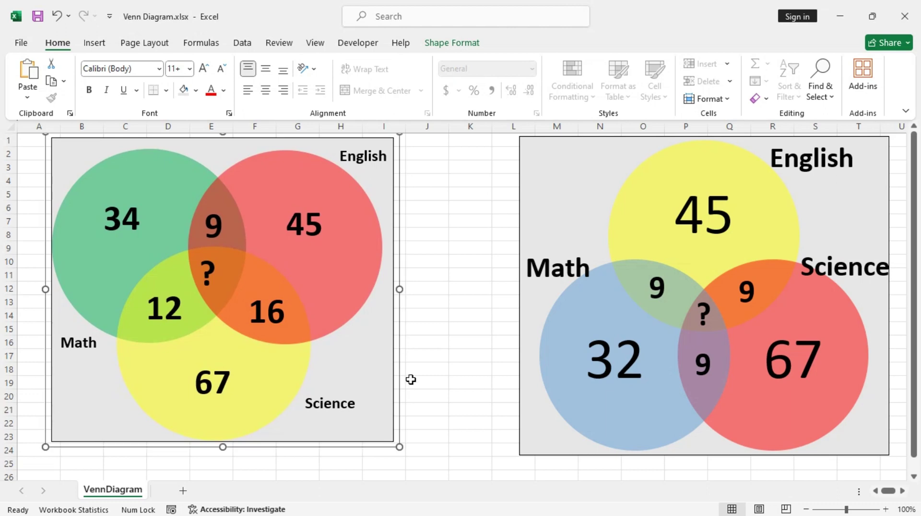